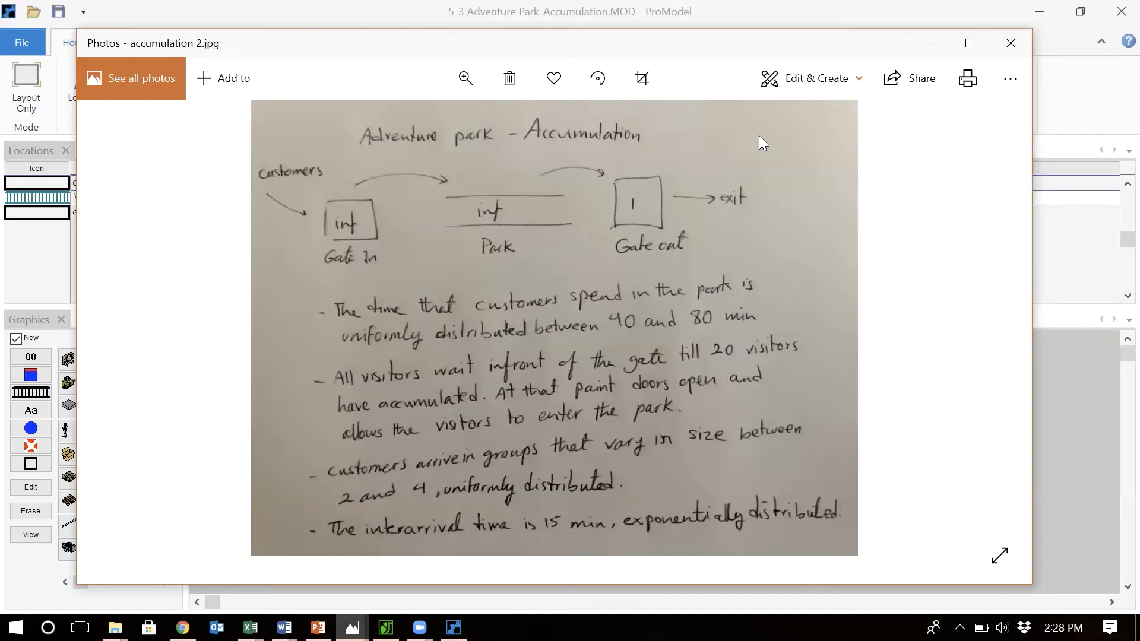
- Review the model's locations, entities and arrivals, and compare the arrivals with the problem sketch in accumulation 2.jpg
click(1077, 428)
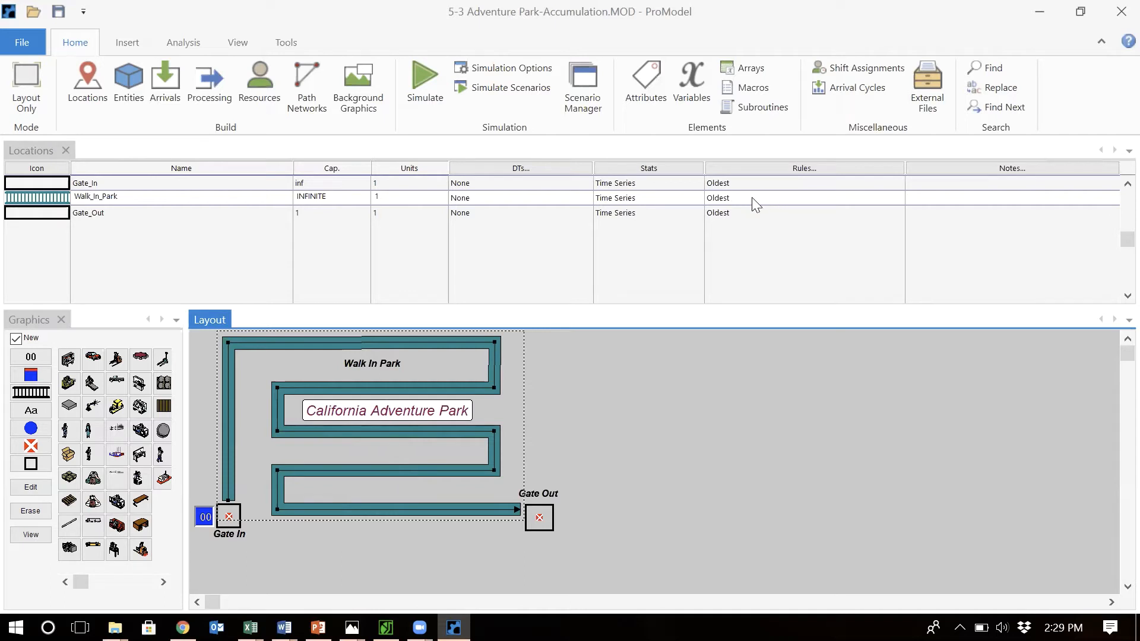
click(125, 100)
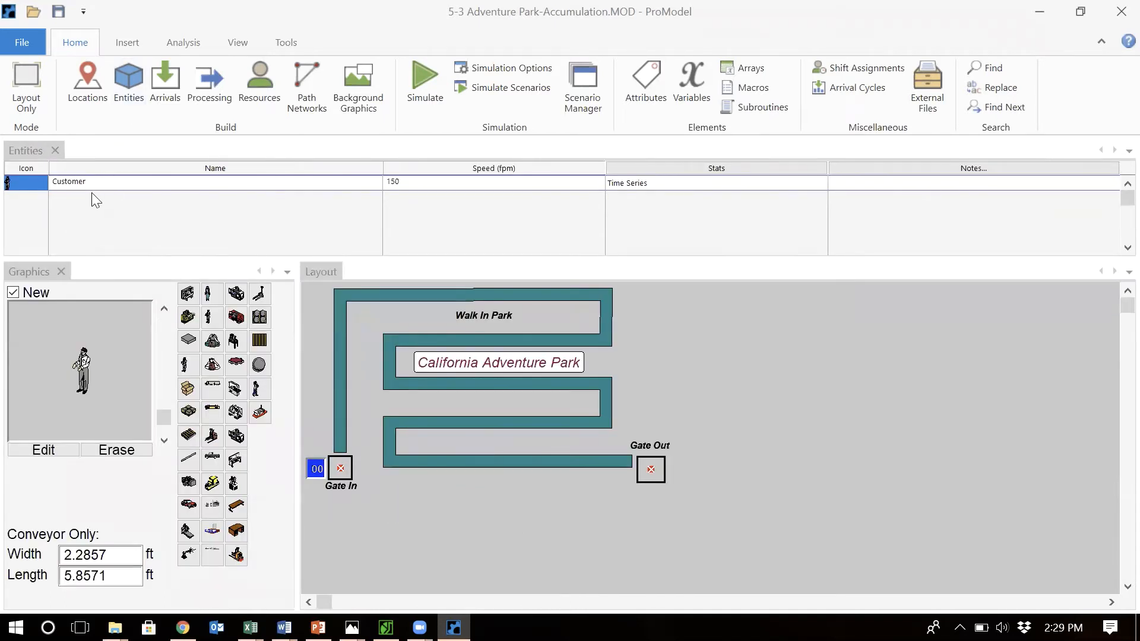
click(167, 102)
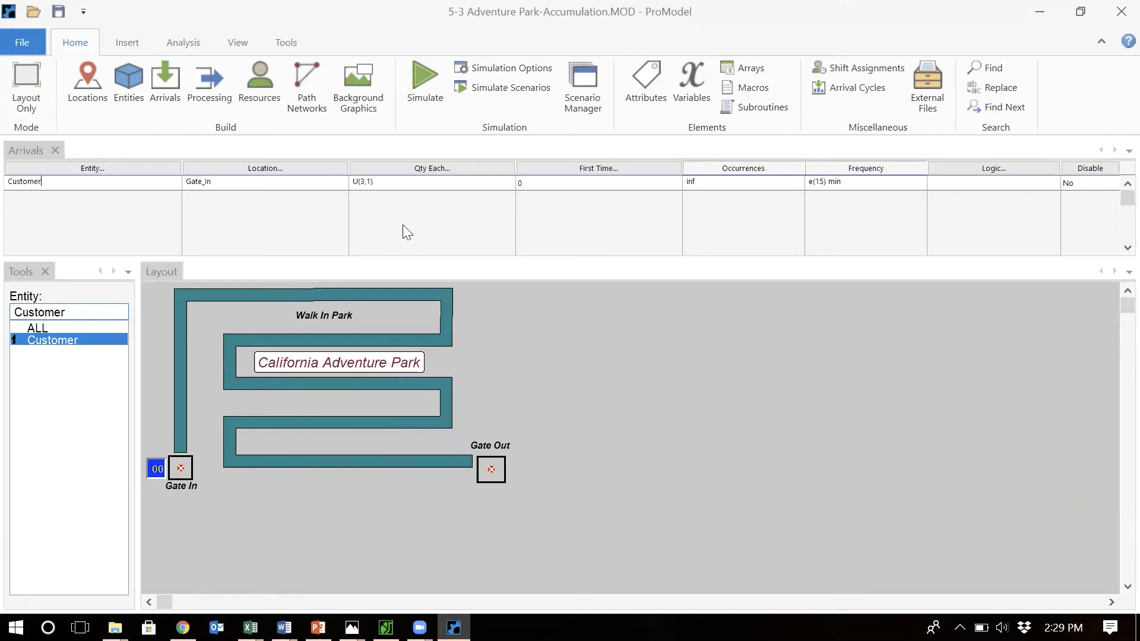
mouse_move(352, 627)
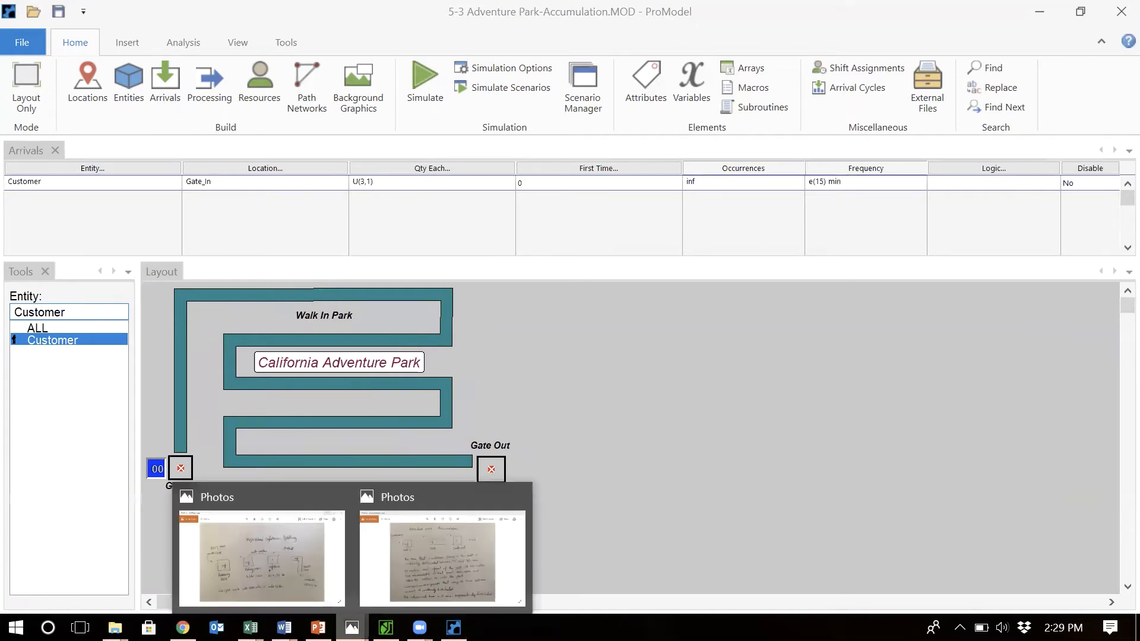
click(422, 579)
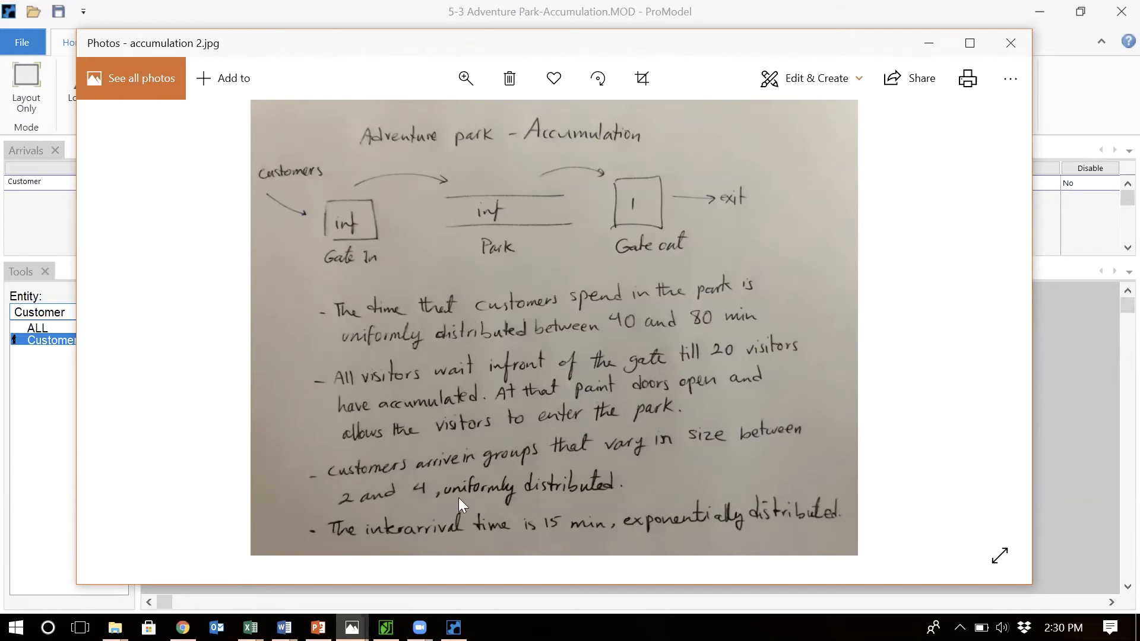
click(47, 431)
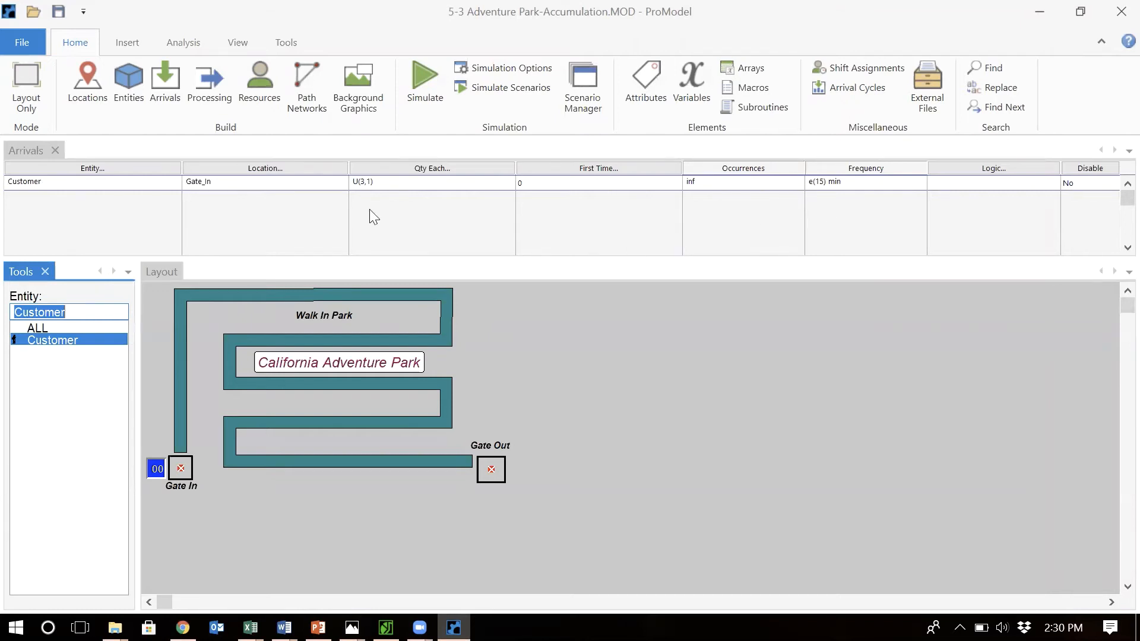
- Define the Customer processing with routing from Gate_In to Walk_In_Park, on to Gate_Out, and out to EXIT
click(219, 102)
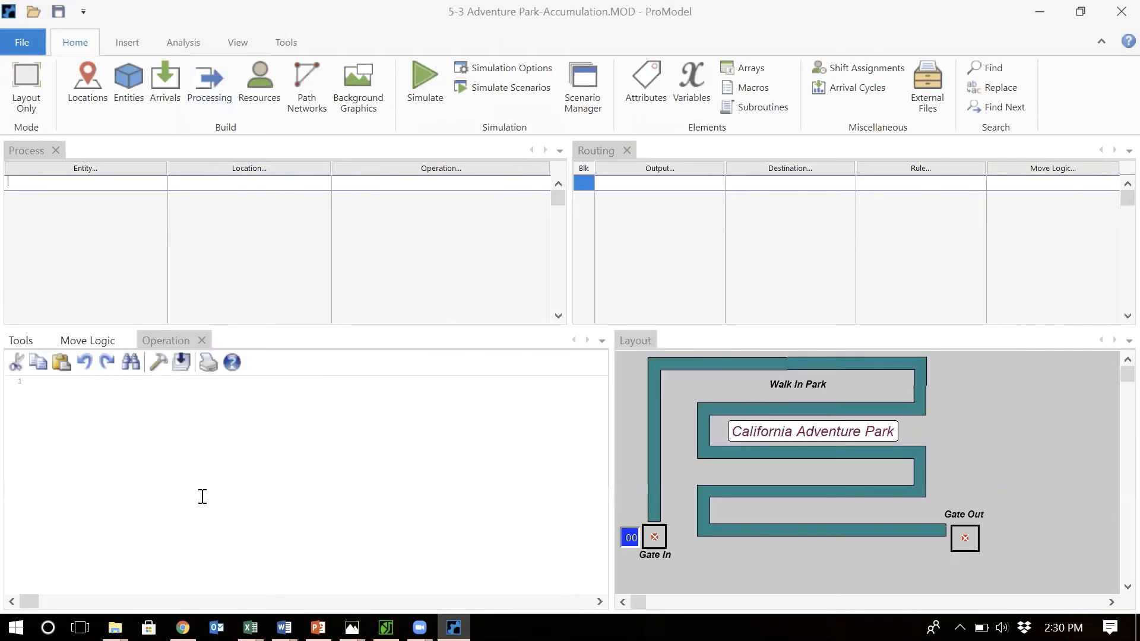
click(25, 334)
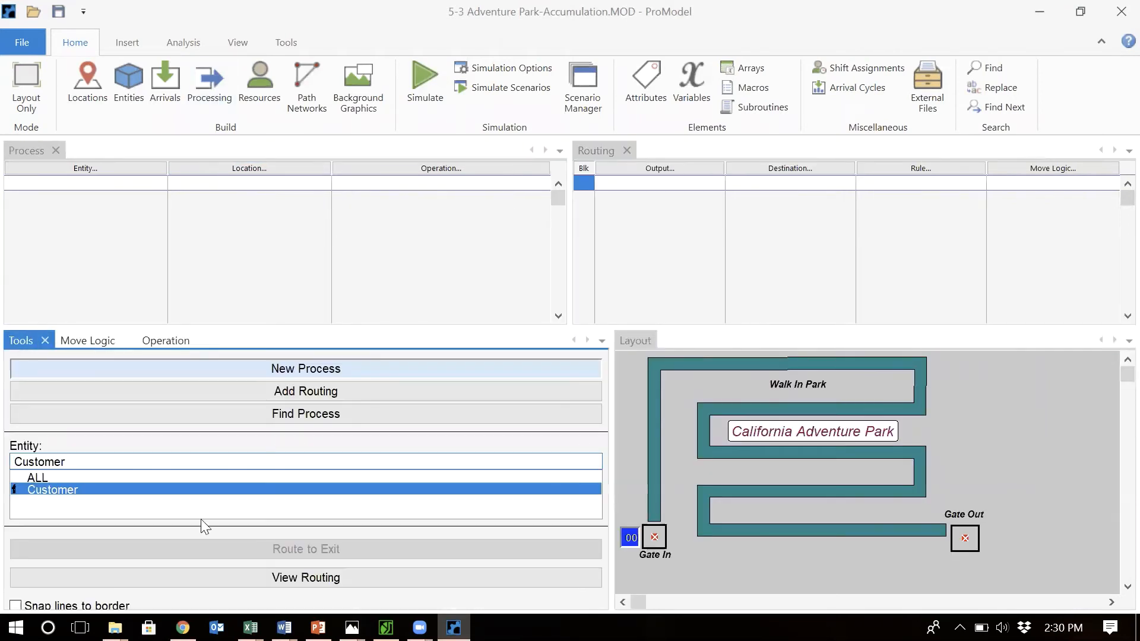
click(75, 487)
click(656, 542)
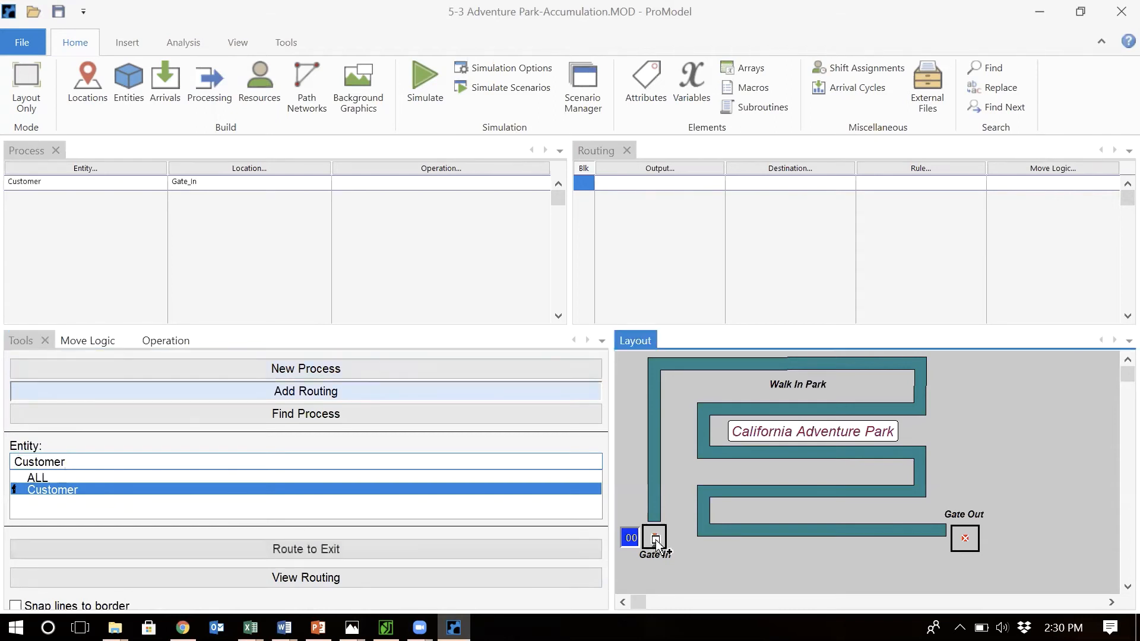
click(656, 478)
click(918, 535)
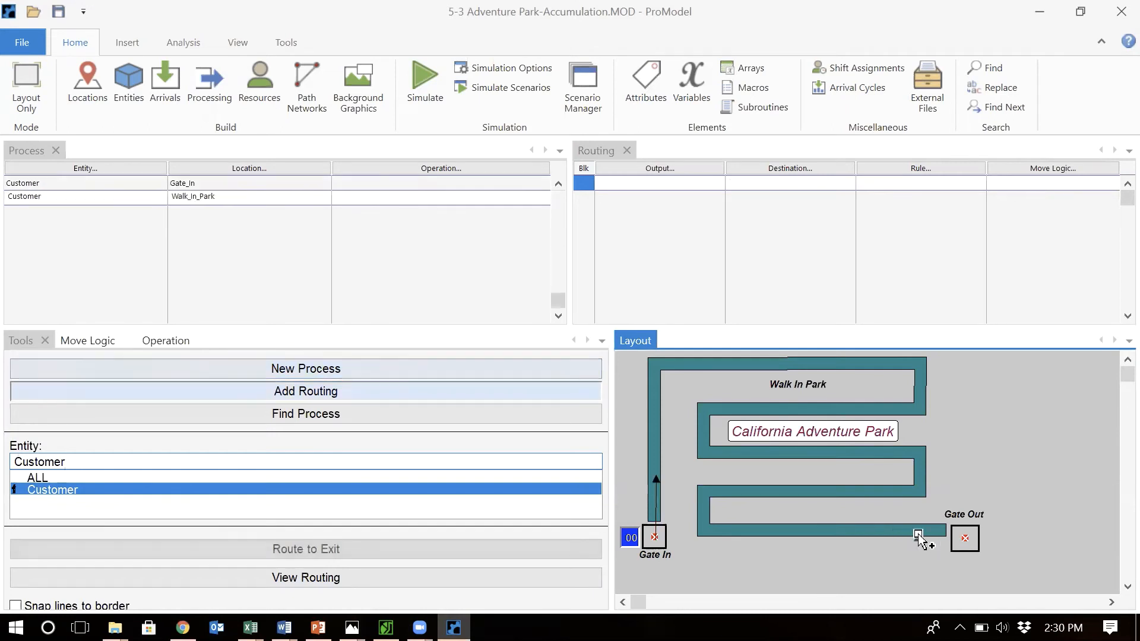
click(965, 540)
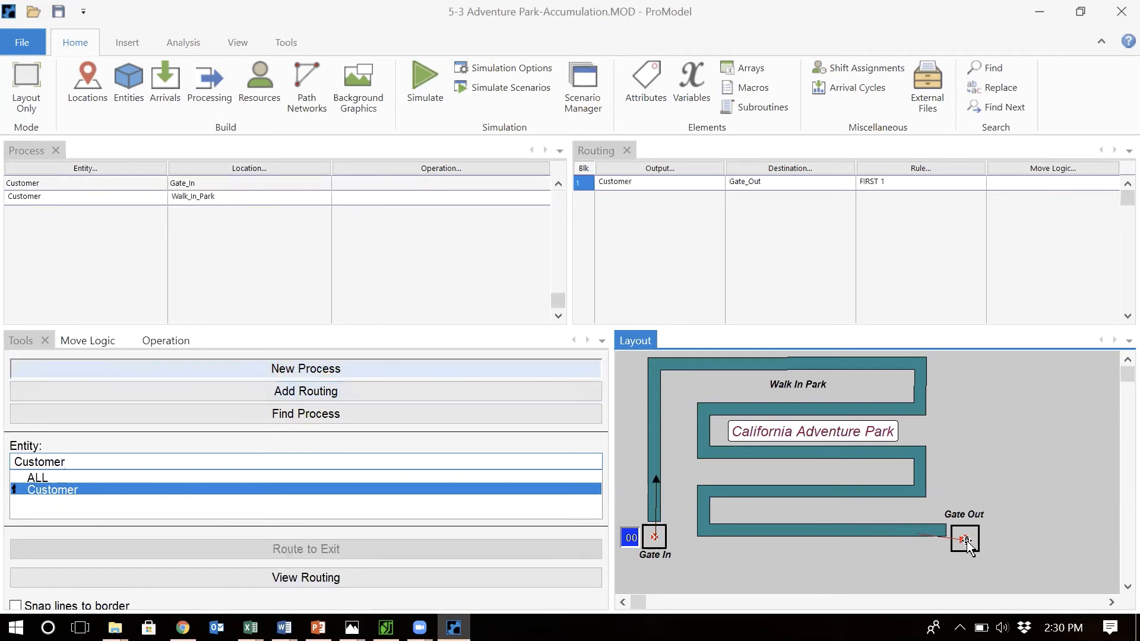
click(962, 545)
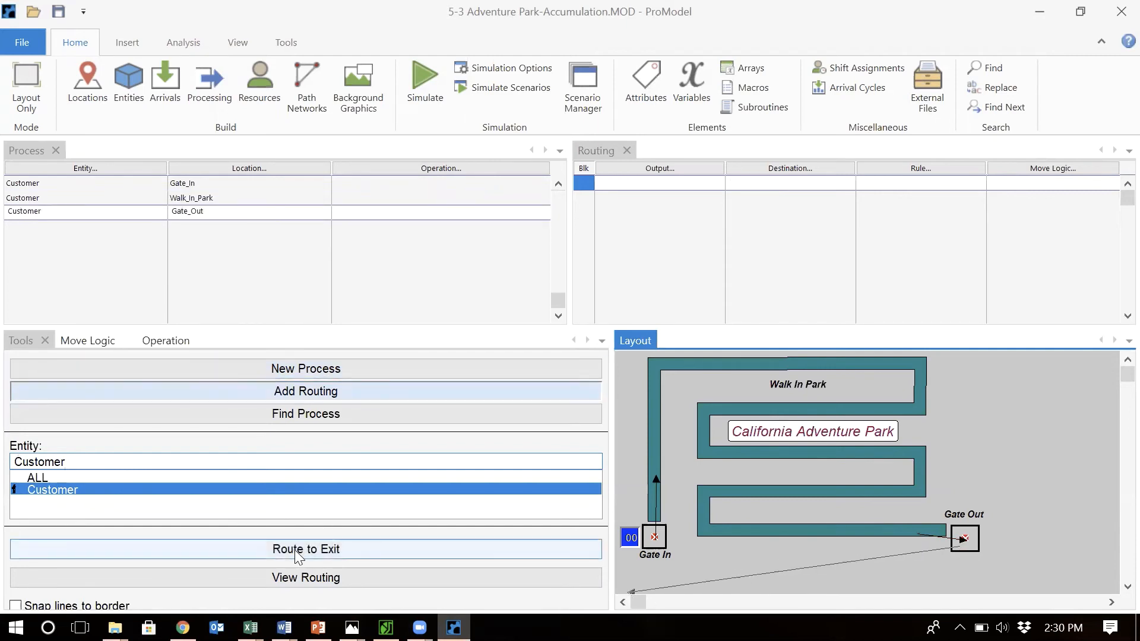
click(295, 550)
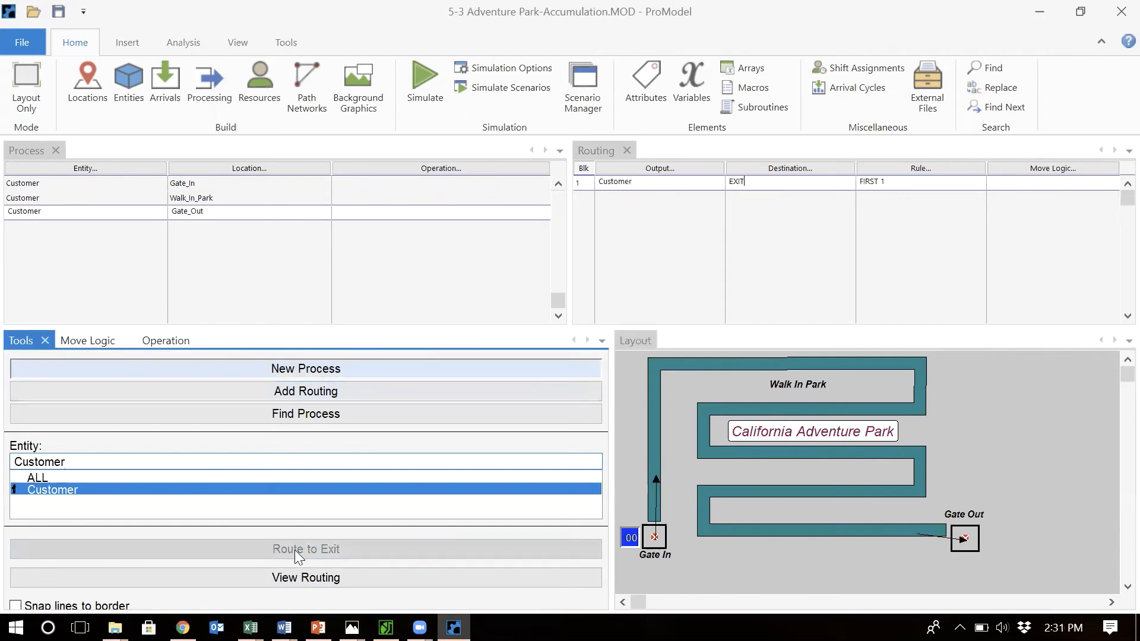
- Set the Customer operation at Walk_In_Park to Wait U(60,20) and check the routing of each process record
click(268, 184)
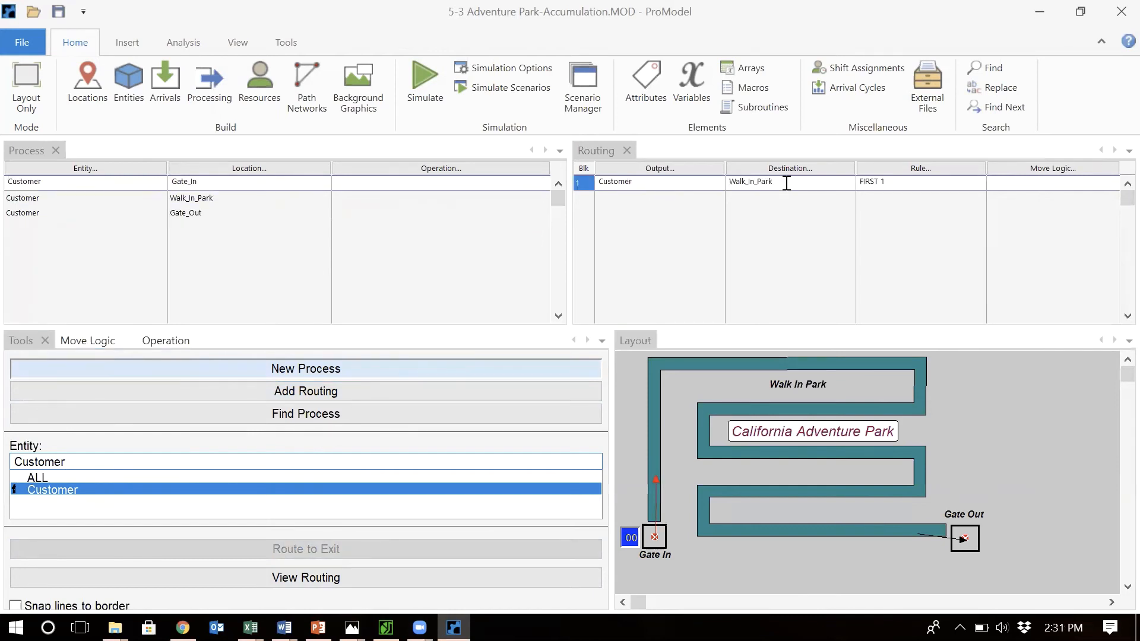
click(298, 199)
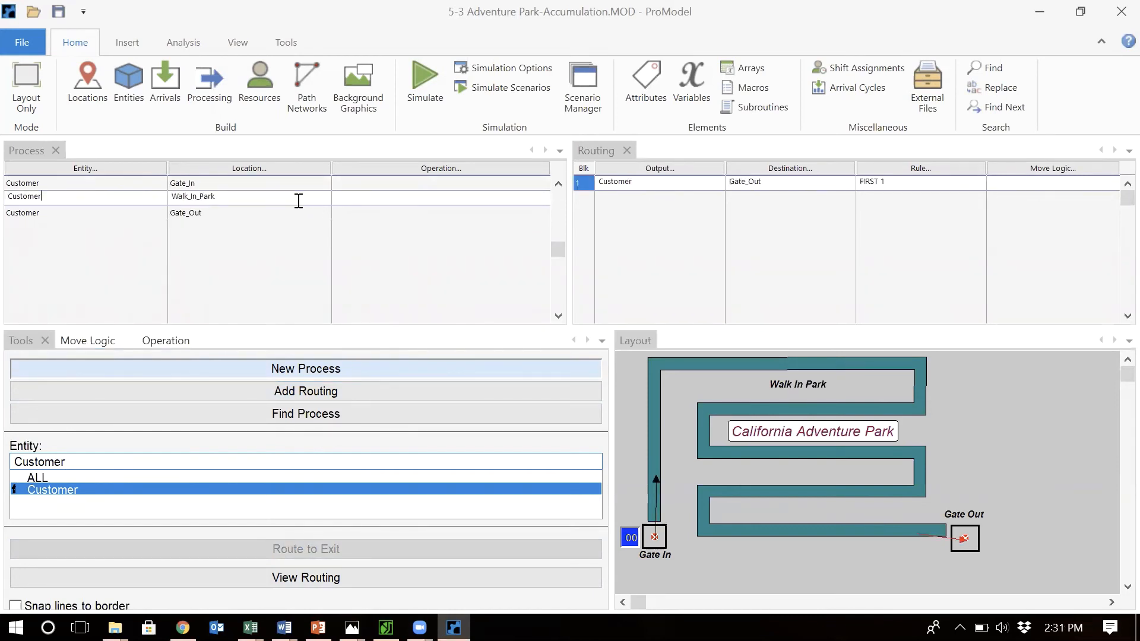
click(250, 212)
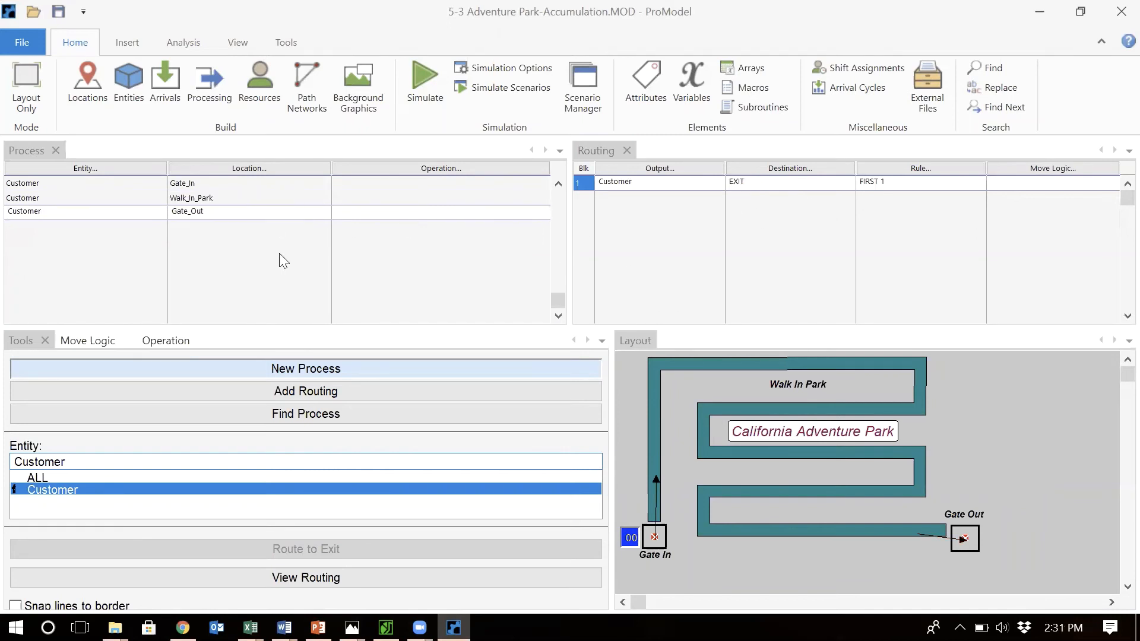
click(352, 201)
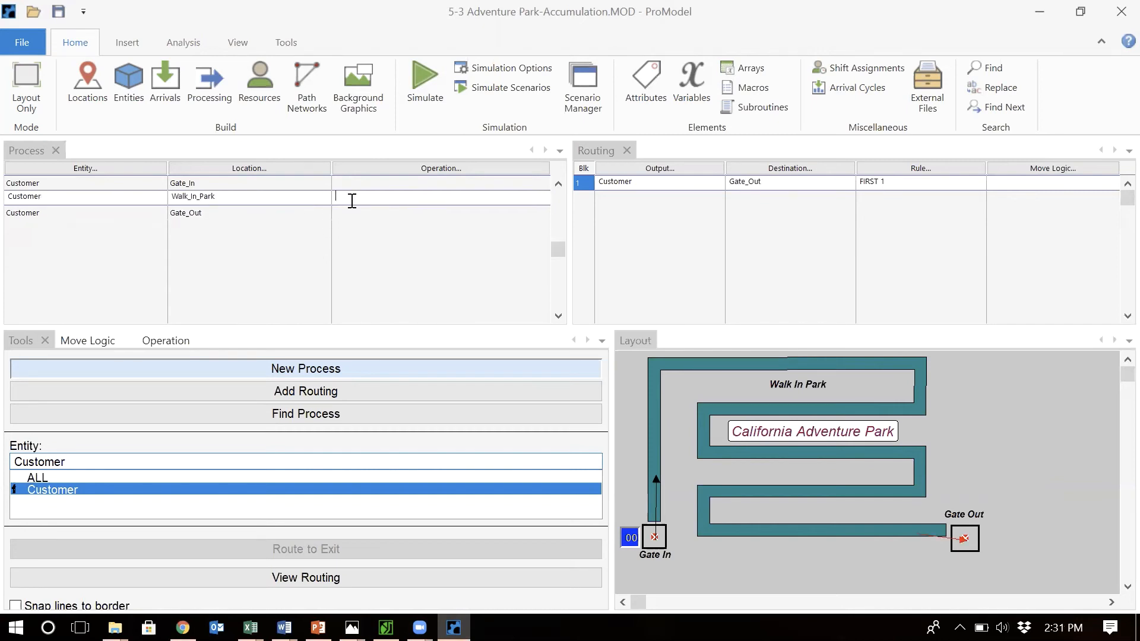
text(Wait U(60,20))
click(269, 183)
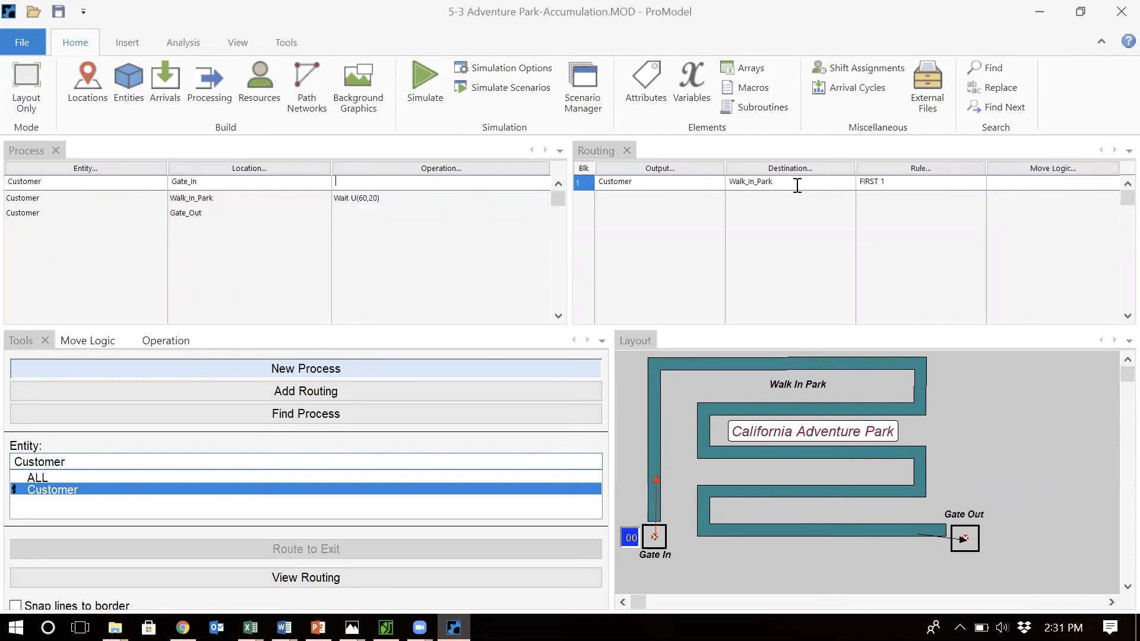
click(290, 199)
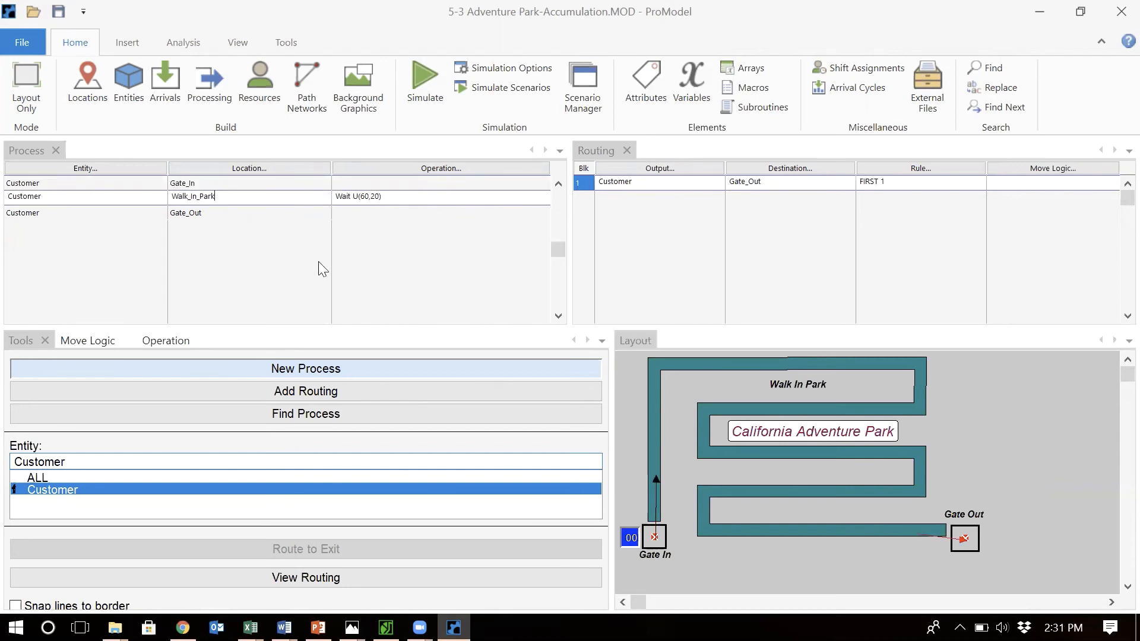
click(250, 215)
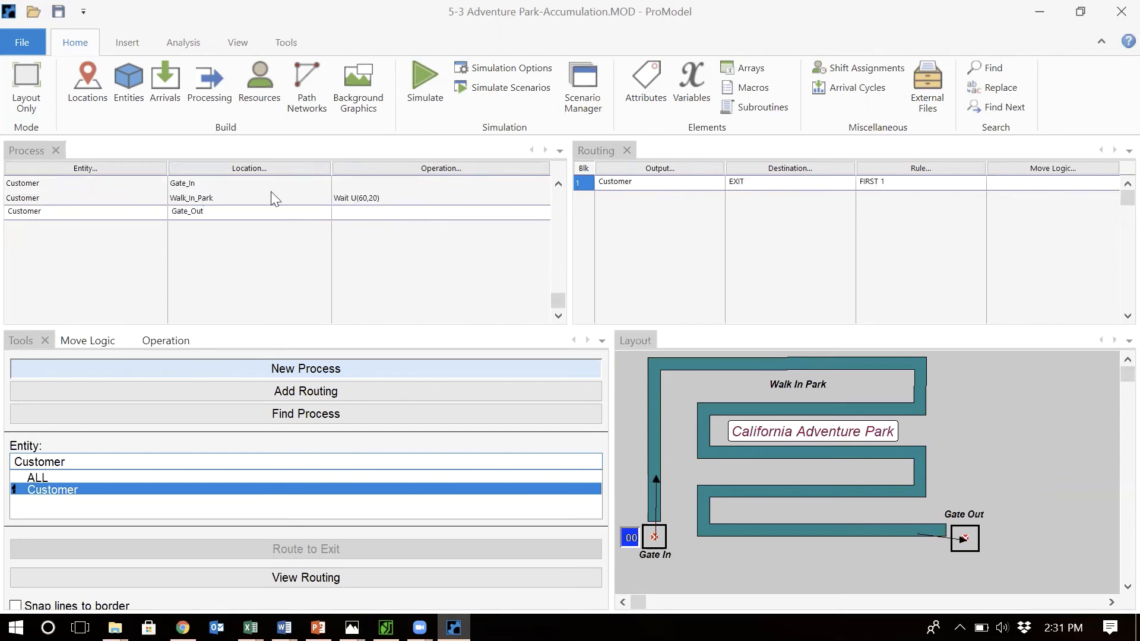
- Write the Customer operation logic at Gate_In as Accum 20
click(247, 181)
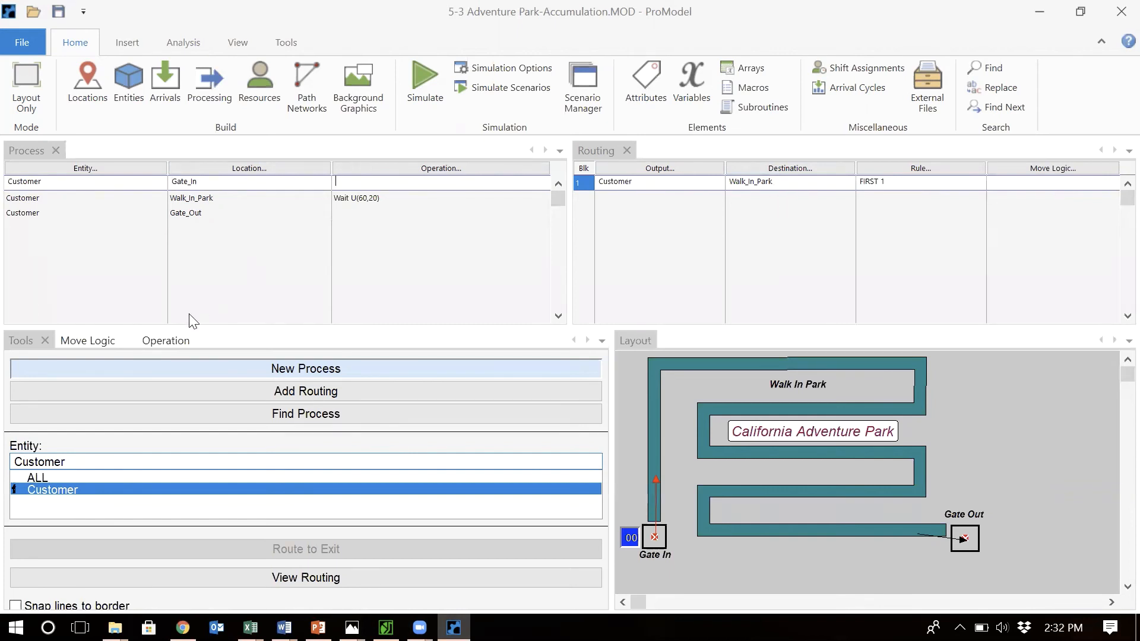
click(162, 340)
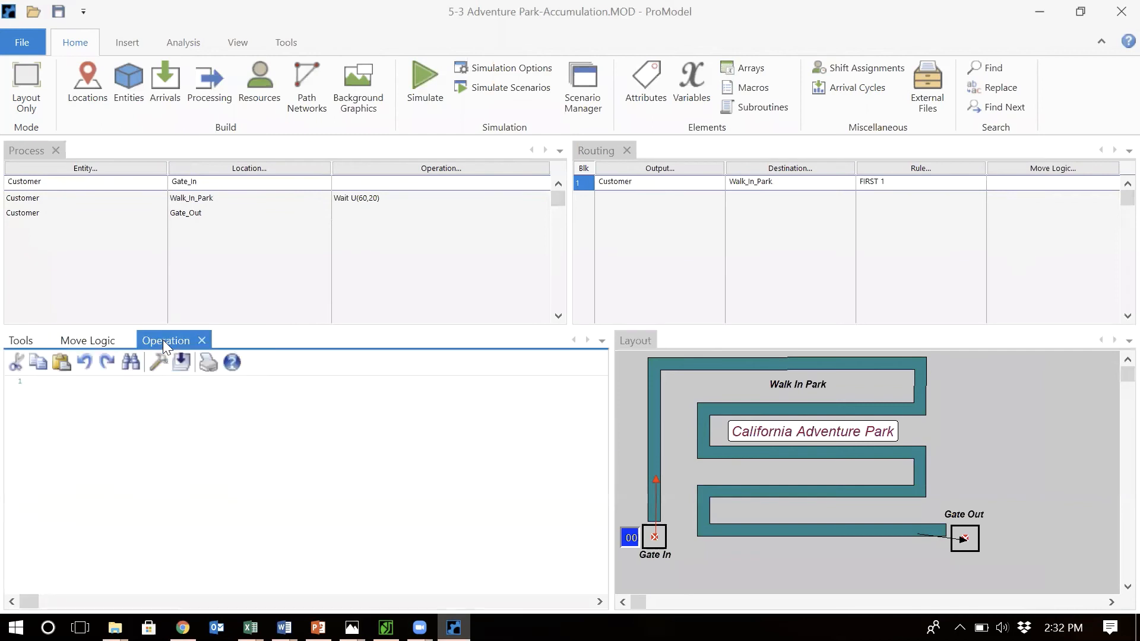
click(163, 406)
key(Return)
key(Return)
text(A)
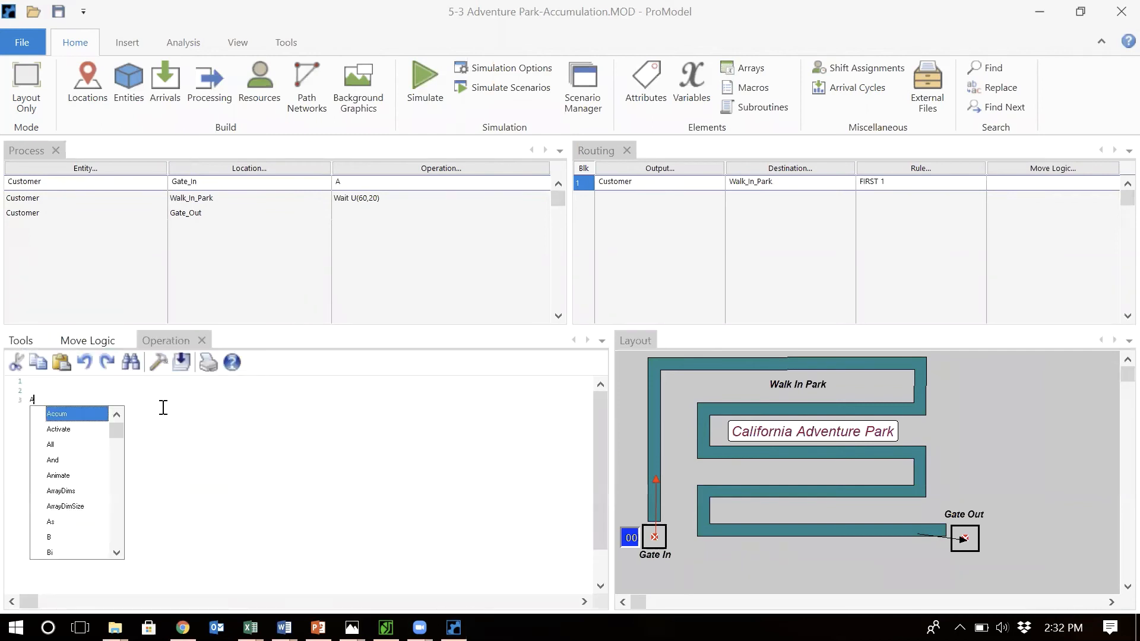
text(ccum)
click(63, 415)
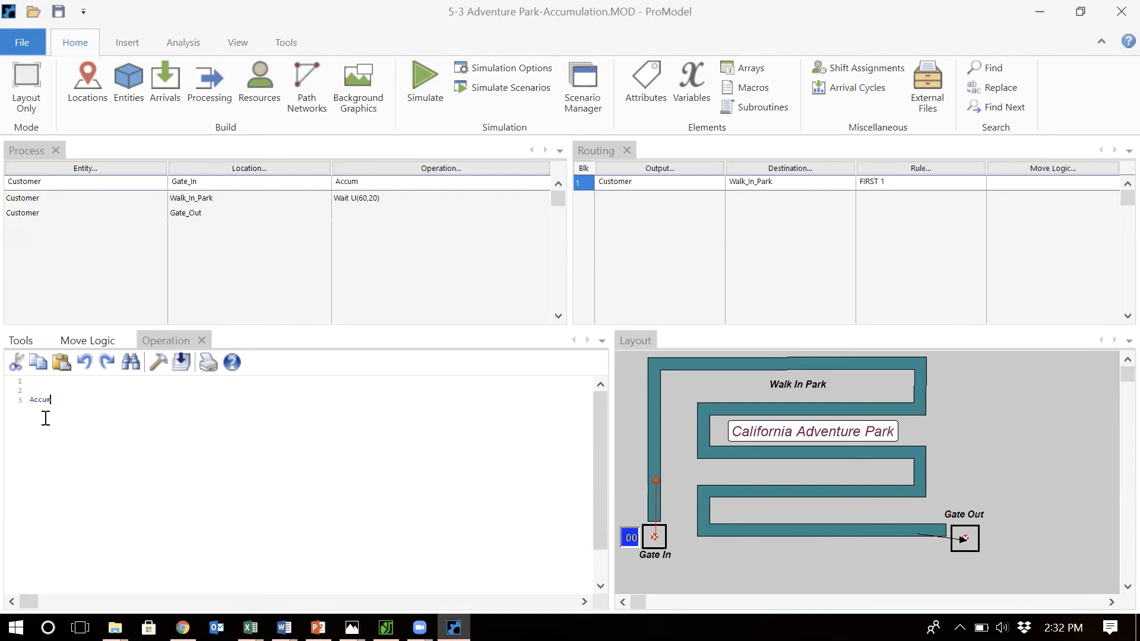
text(20)
key(BackSpace)
text(20)
- Recheck the Gate_In and Walk_In_Park process records and run the Baseline simulation from the simulation options
click(771, 183)
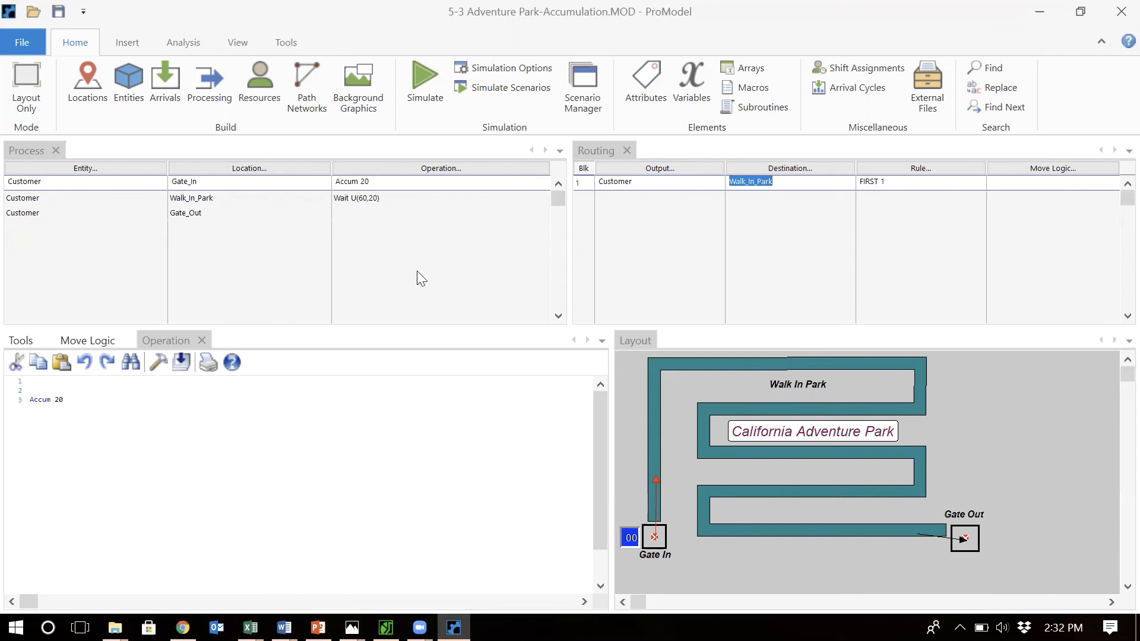
click(217, 197)
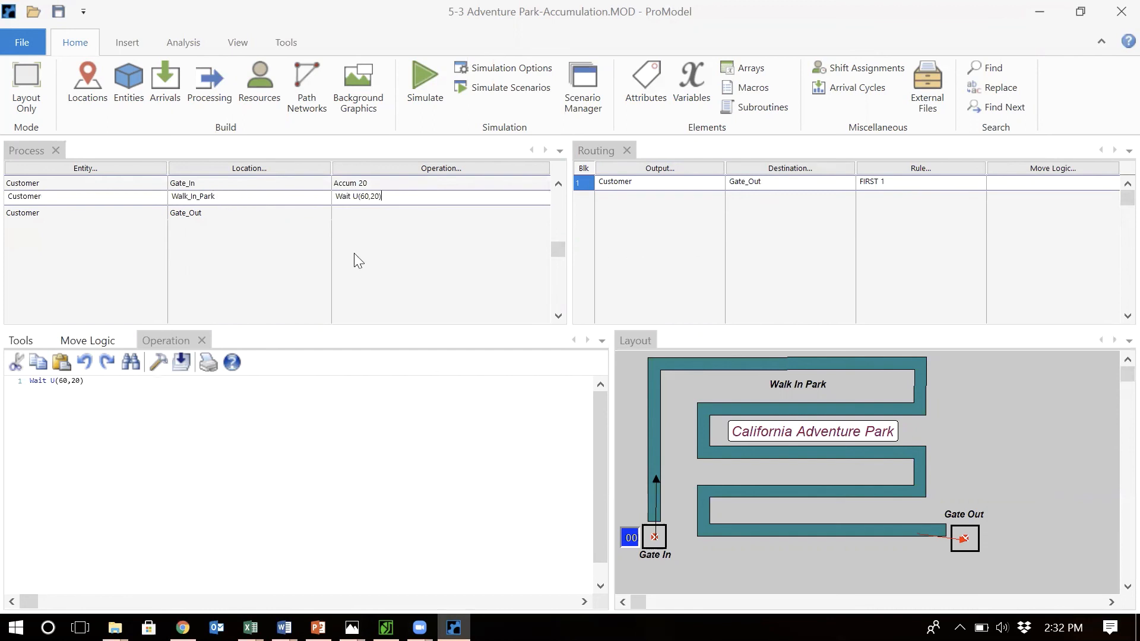
click(375, 184)
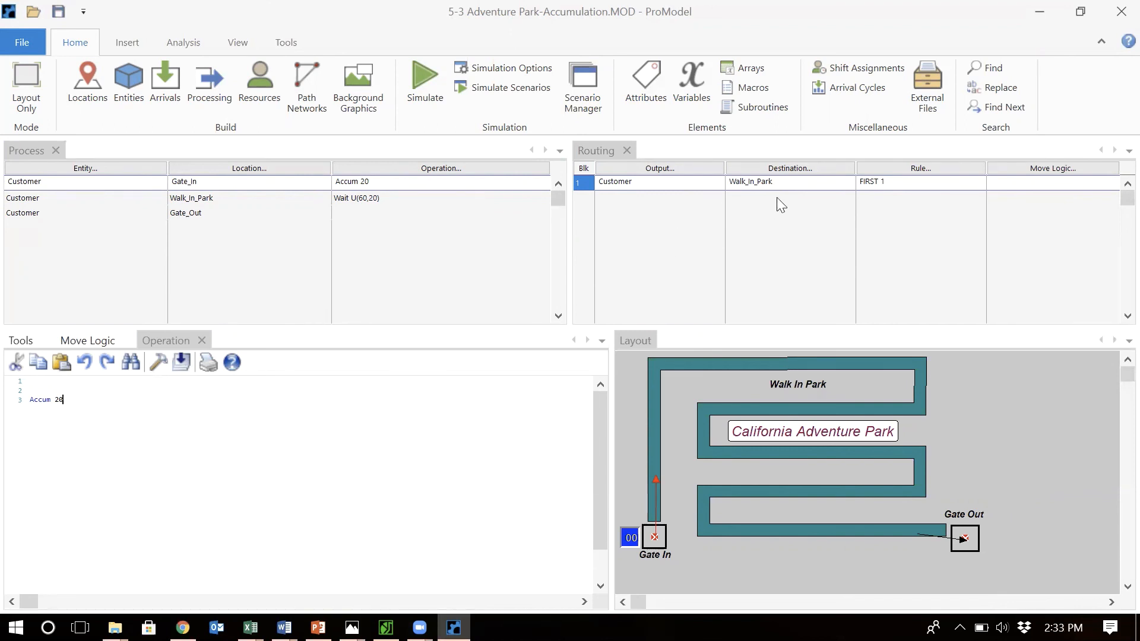
click(530, 70)
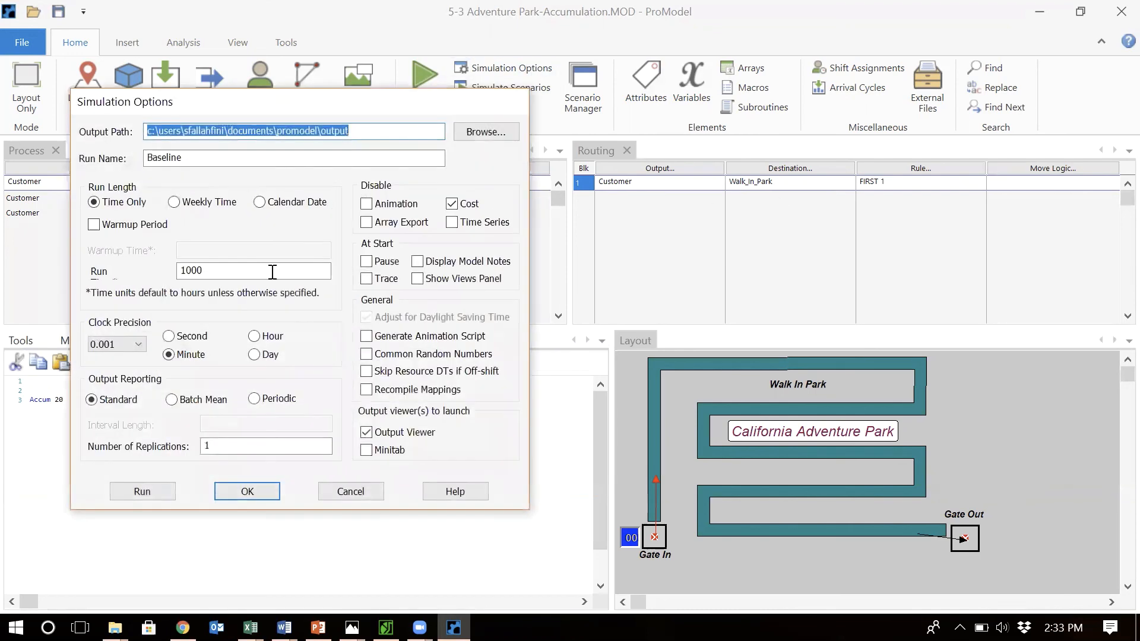
click(143, 492)
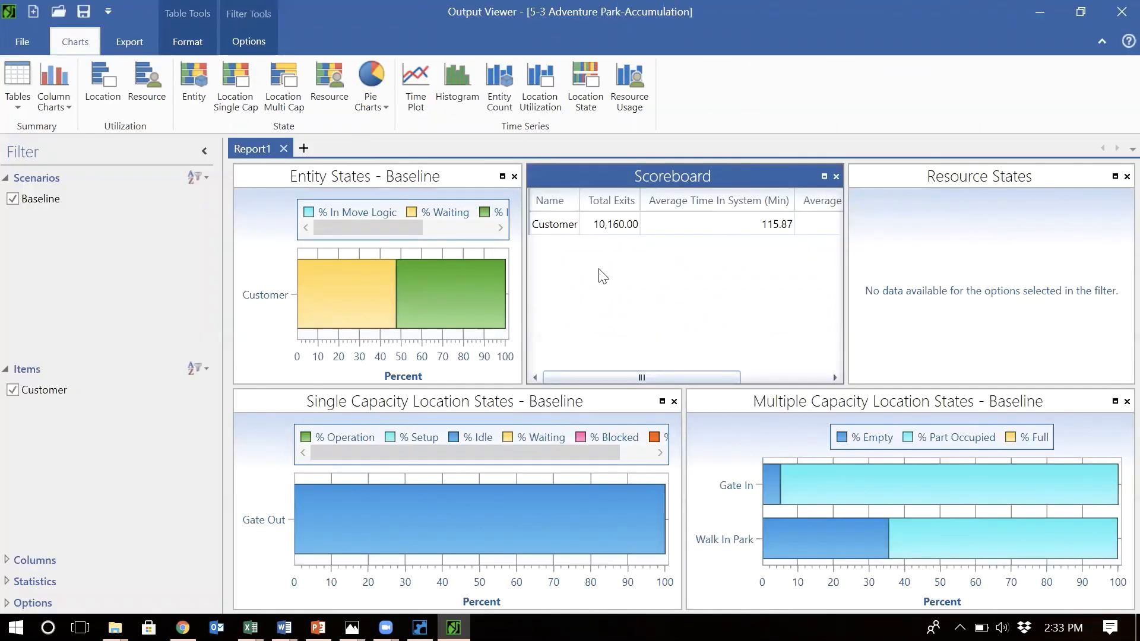